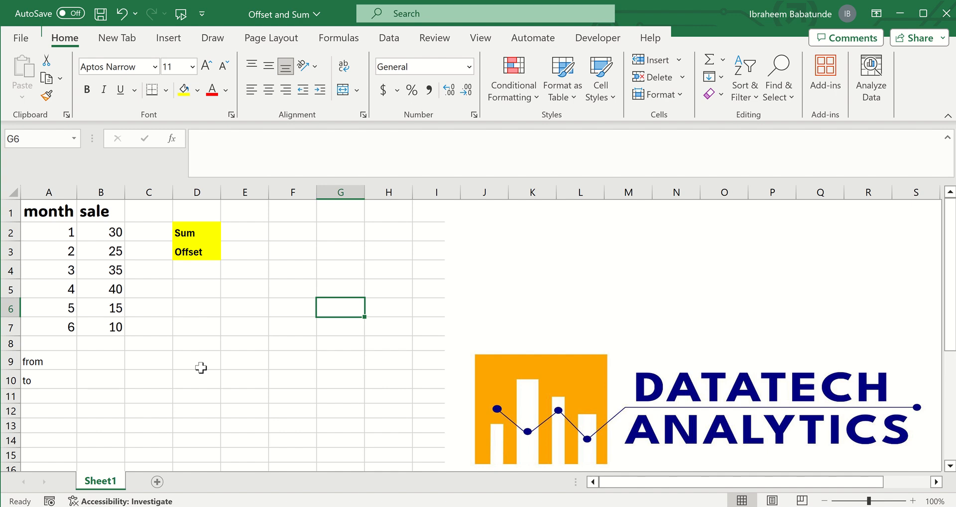
Start a SUM formula in cell E2 over the sale values B2:B7.
{"action": "left_click", "coordinate": [245, 235]}
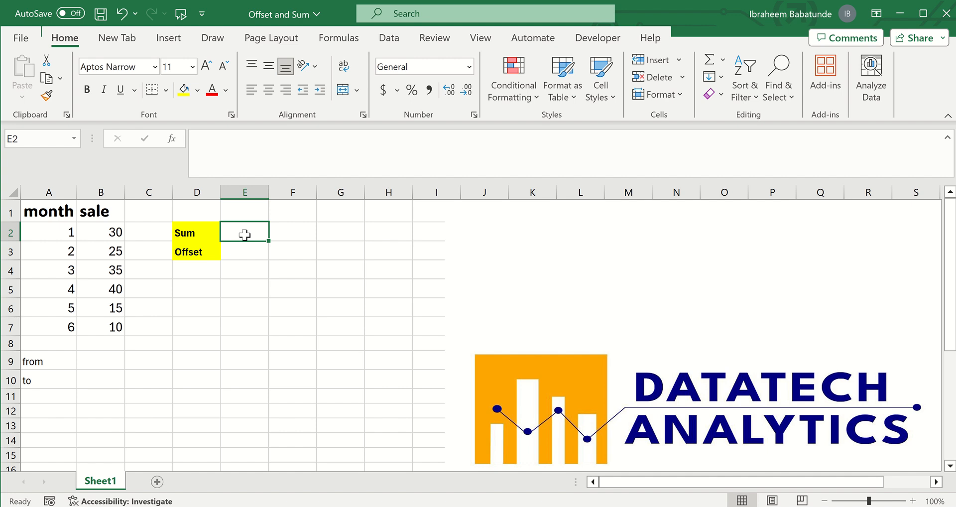
{"action": "type", "text": "="}
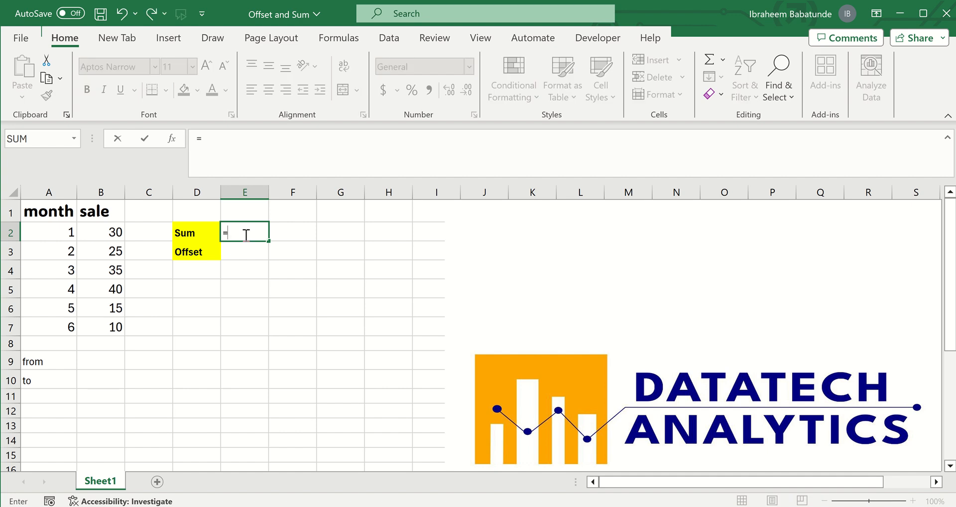
{"action": "type", "text": "sum"}
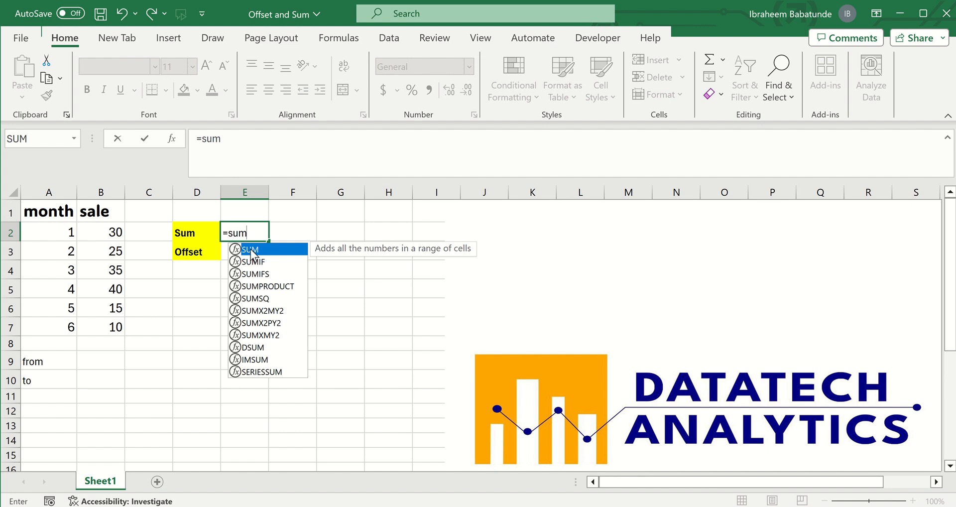
{"action": "double_click", "coordinate": [252, 255]}
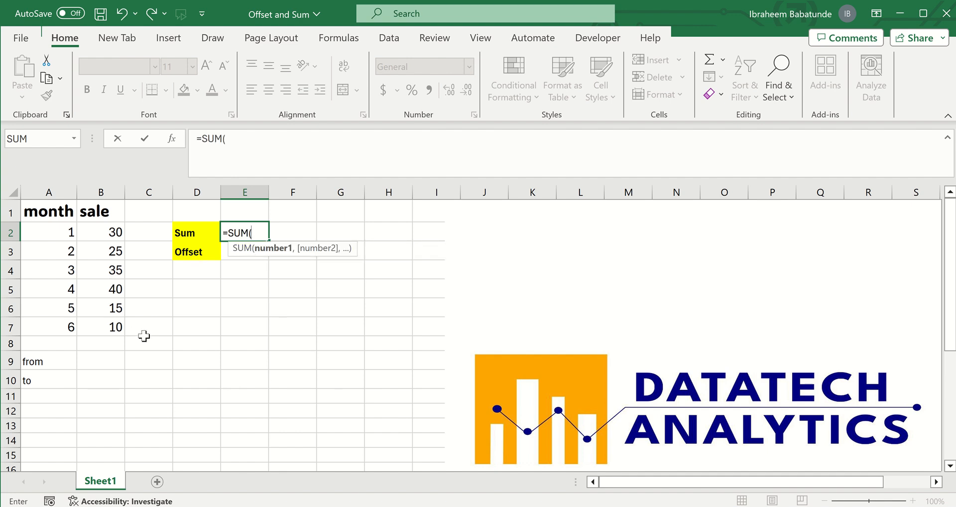
{"action": "left_click", "coordinate": [110, 232]}
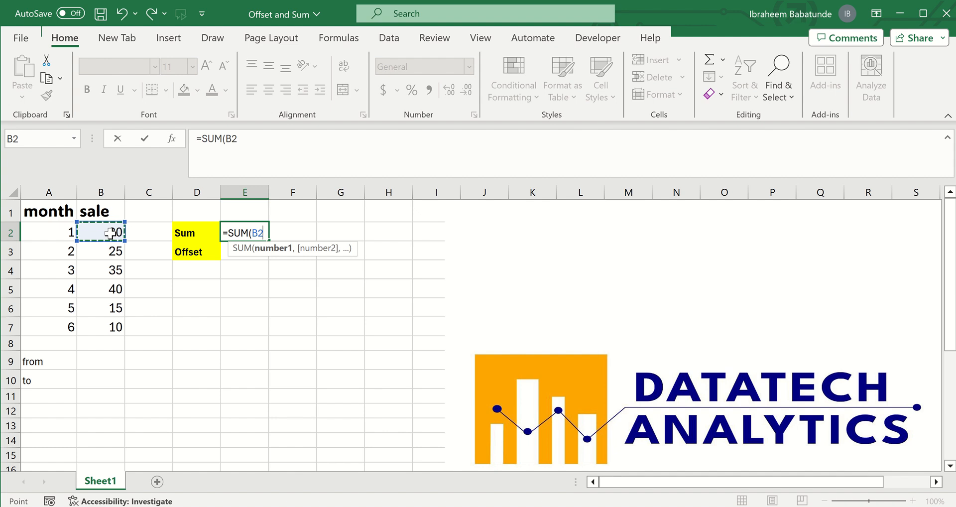
{"action": "key", "text": "ctrl+shift+Down"}
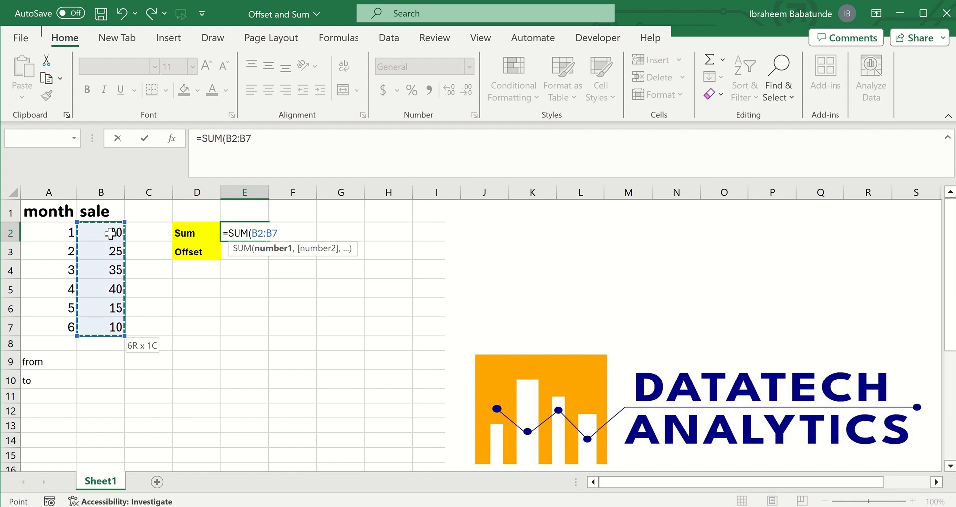
Multiply the sale range in the SUM formula by the condition that months A2:A7 are greater than or equal to B9.
{"action": "type", "text": "*"}
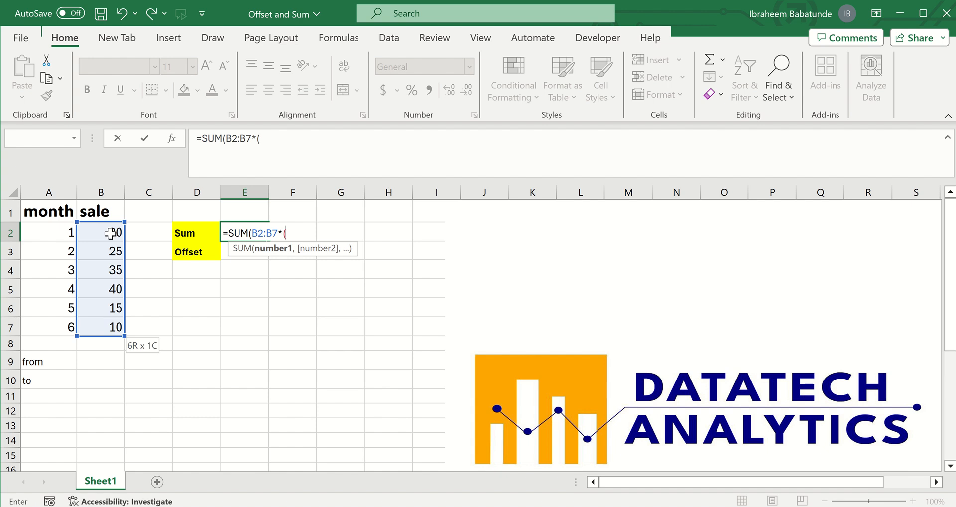
{"action": "left_click", "coordinate": [66, 230]}
{"action": "key", "text": "ctrl+shift+Down"}
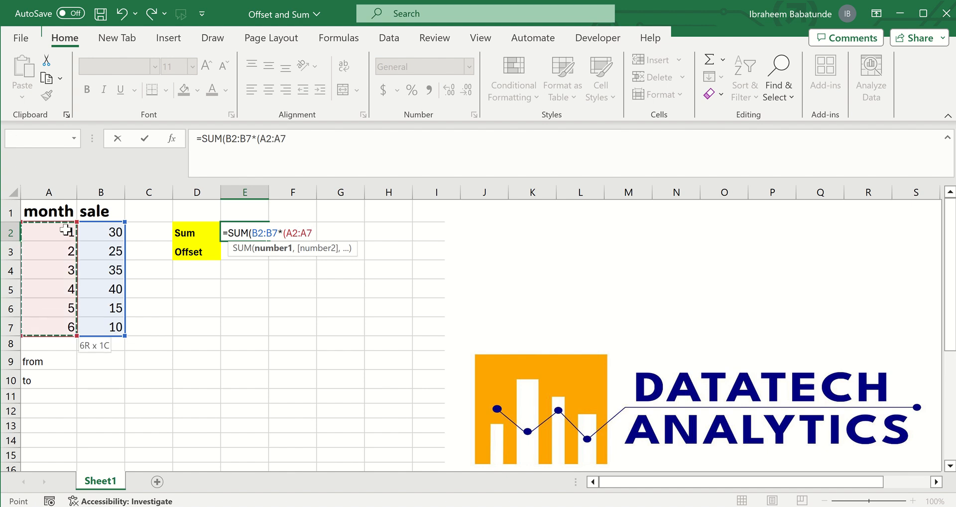
{"action": "type", "text": ">"}
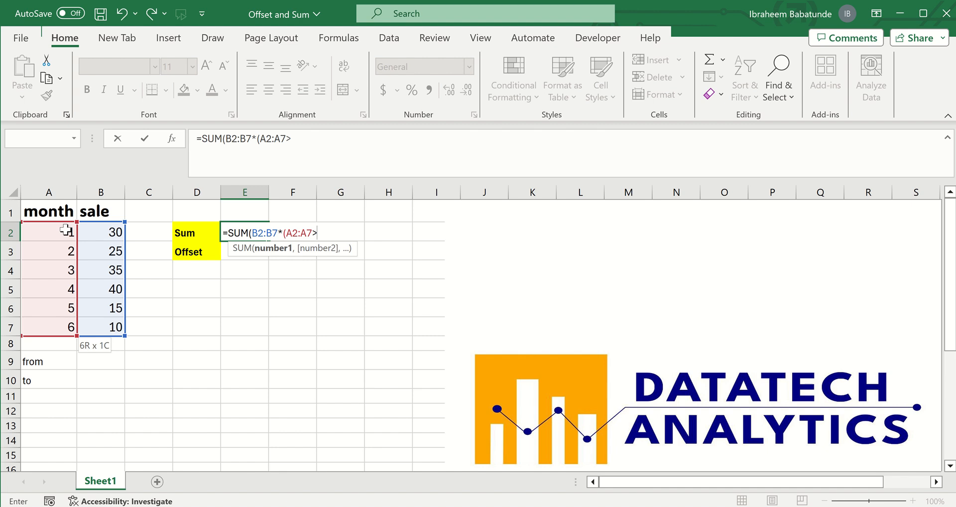
{"action": "type", "text": "="}
{"action": "left_click", "coordinate": [103, 362]}
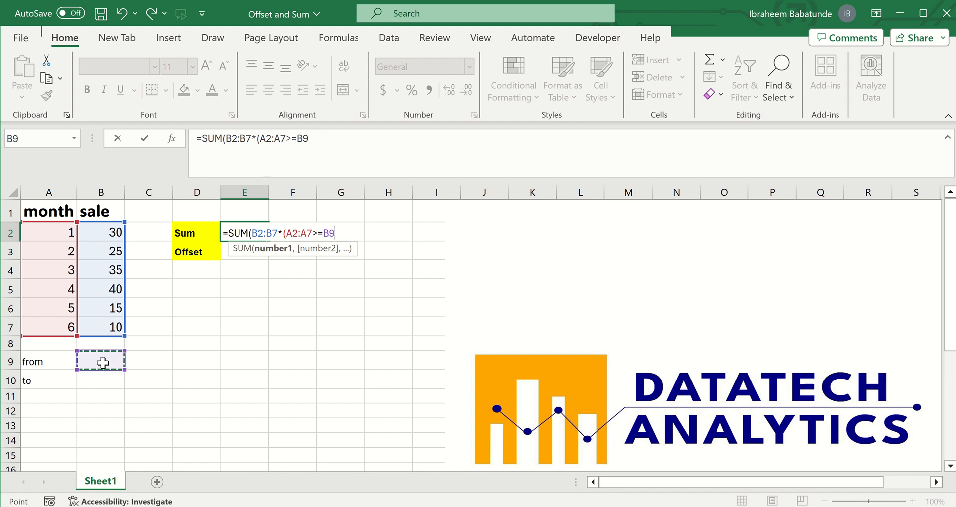
Add a second multiplied condition that A2:A7 is less than or equal to B10, and commit the SUM formula.
{"action": "type", "text": ")*("}
{"action": "left_click", "coordinate": [53, 228]}
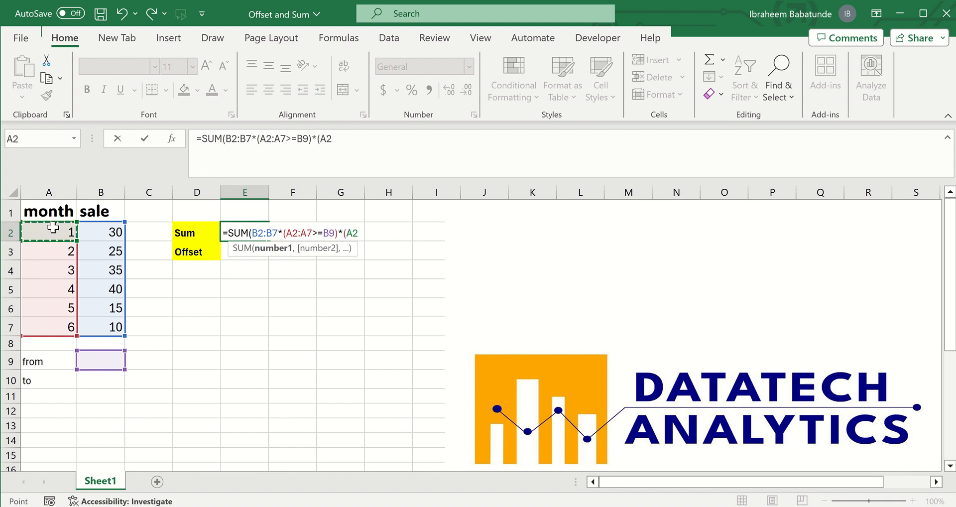
{"action": "key", "text": "ctrl+shift+Down"}
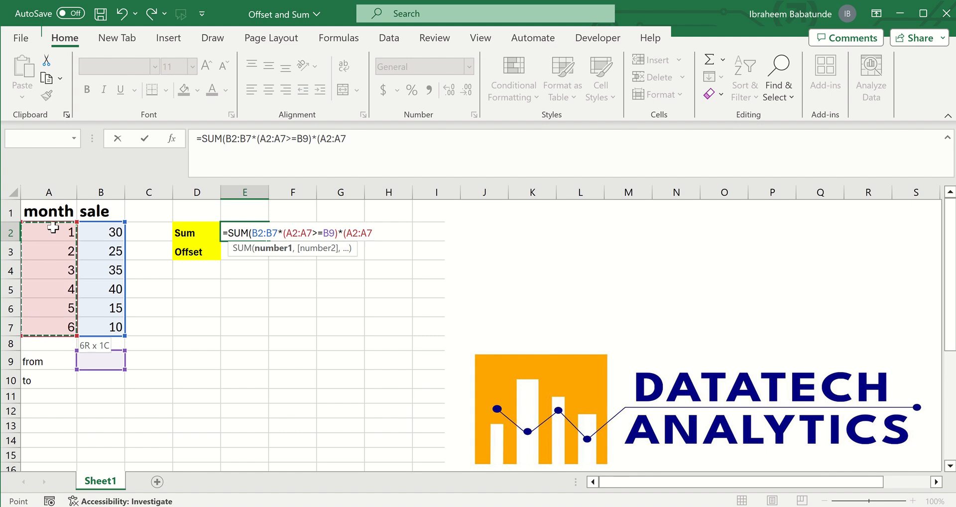
{"action": "type", "text": "<"}
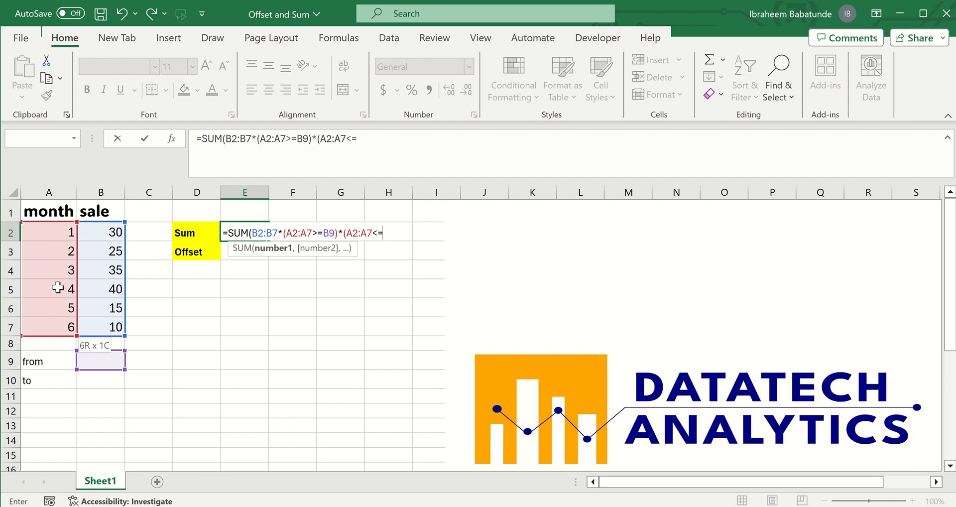
{"action": "type", "text": "="}
{"action": "left_click", "coordinate": [94, 381]}
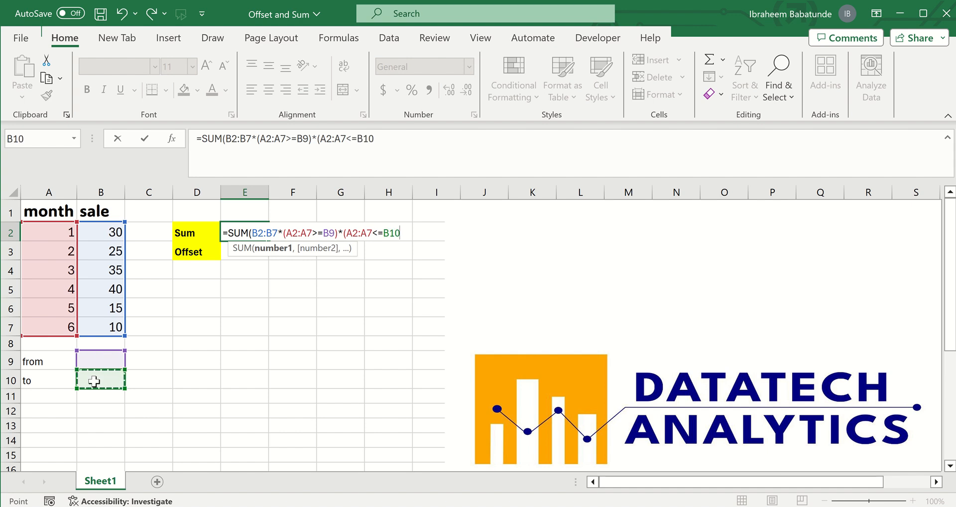
{"action": "type", "text": ")"}
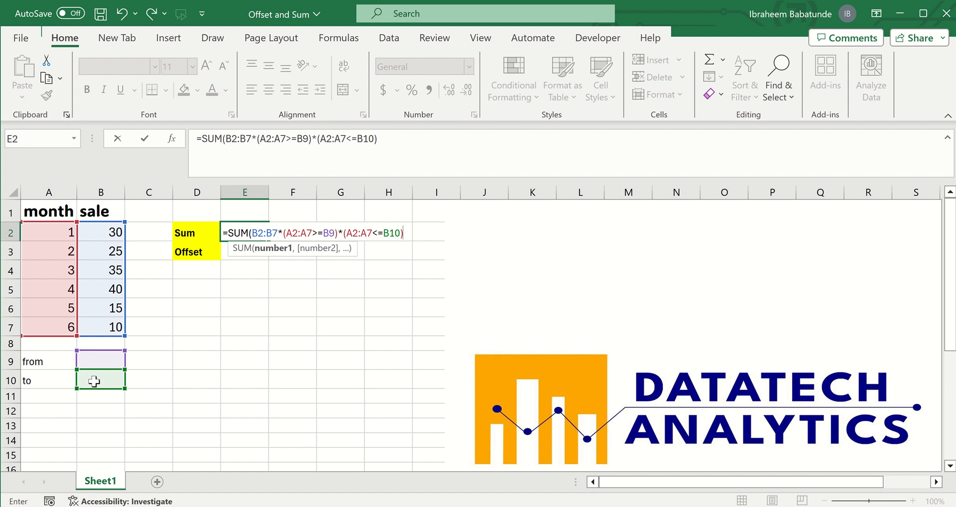
{"action": "type", "text": ")"}
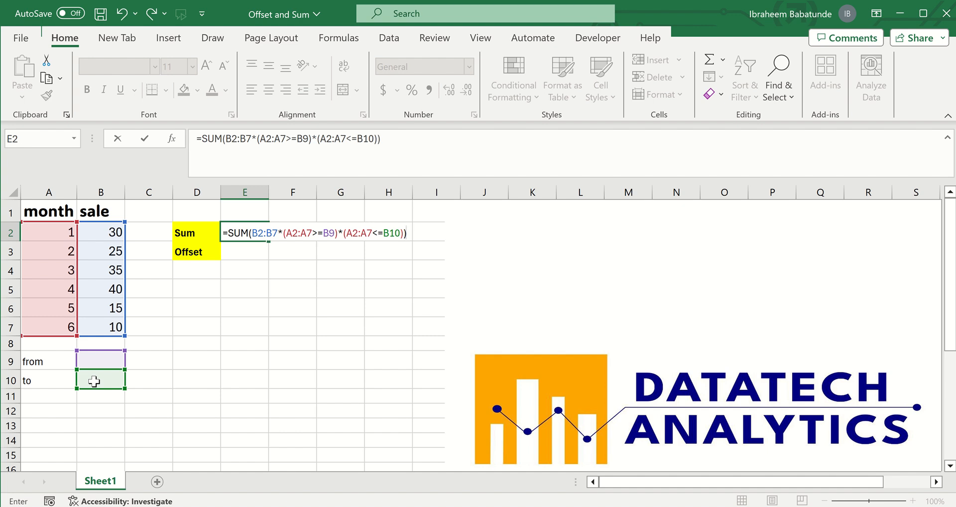
{"action": "key", "text": "Return"}
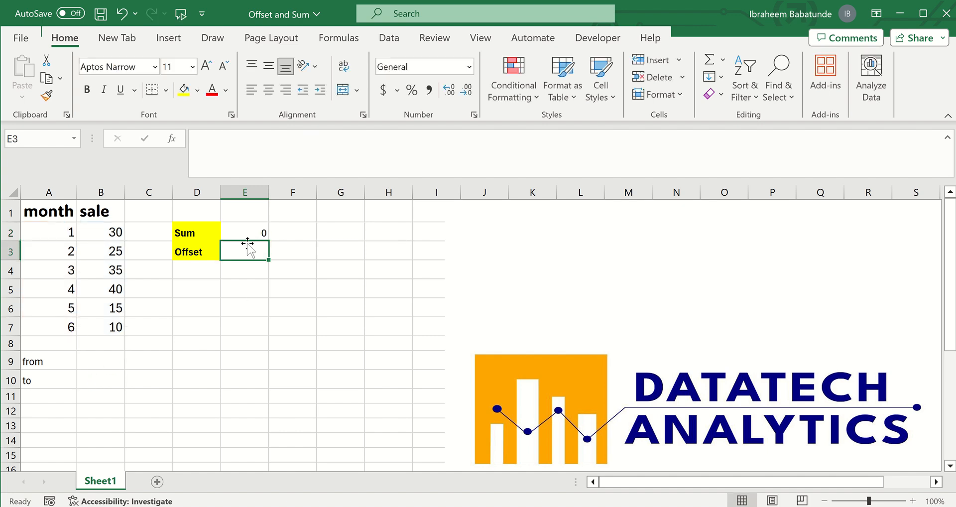
Enter 1 as the from month in B9 and 3 as the to month in B10.
{"action": "left_click", "coordinate": [110, 359]}
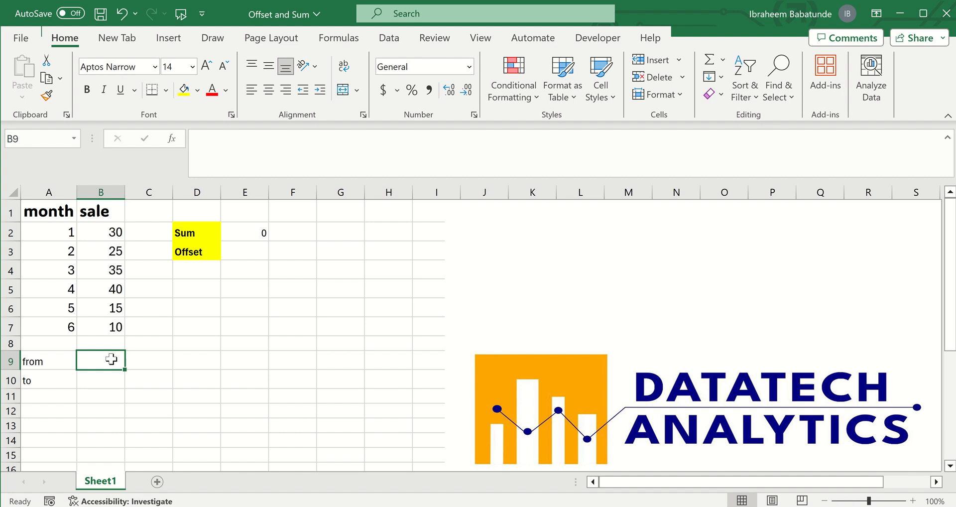
{"action": "type", "text": "1"}
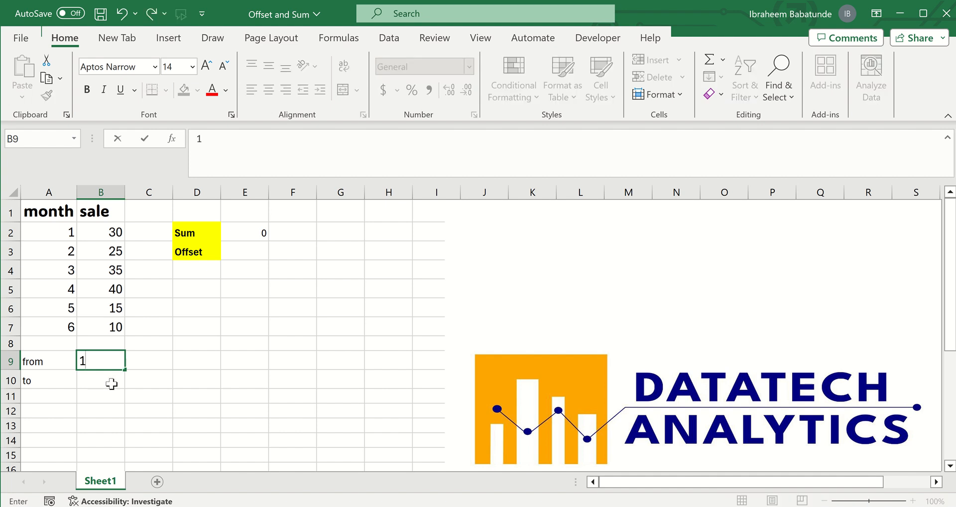
{"action": "left_click", "coordinate": [112, 382]}
{"action": "type", "text": "3"}
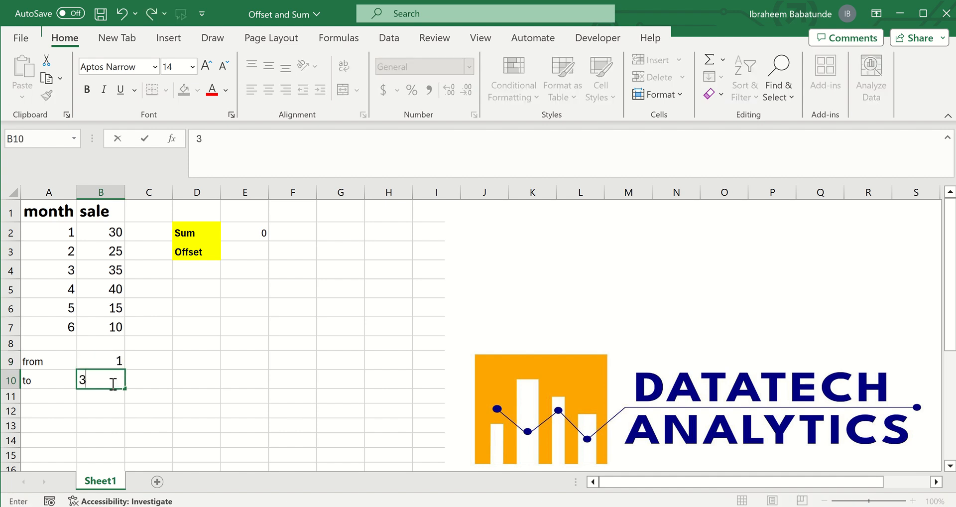
{"action": "left_click", "coordinate": [151, 412]}
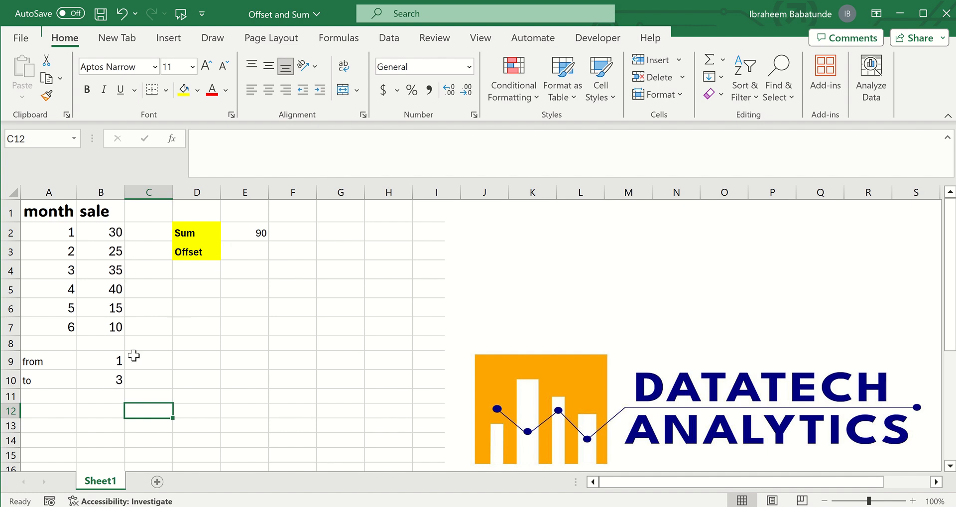
Change the from month in B9 to 3 and the to month in B10 to 5.
{"action": "left_click", "coordinate": [114, 362]}
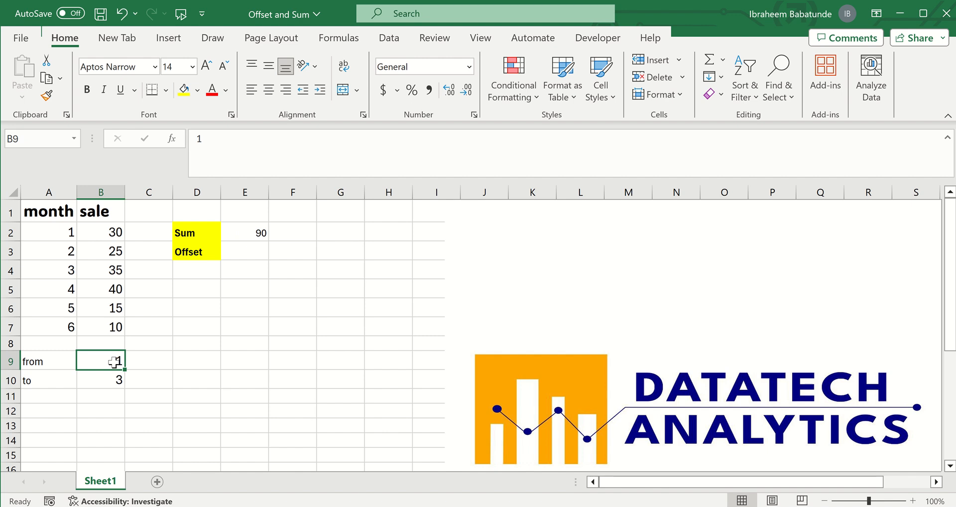
{"action": "type", "text": "3"}
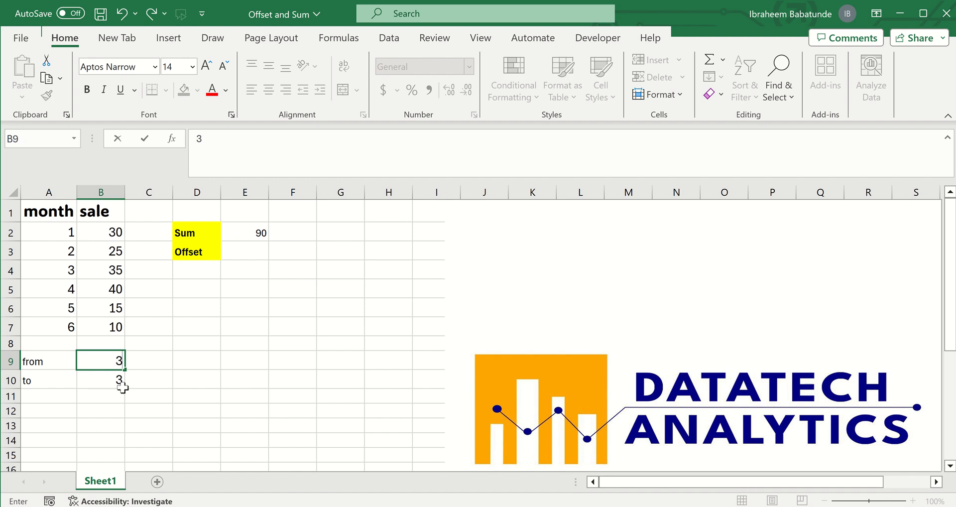
{"action": "left_click", "coordinate": [118, 381]}
{"action": "type", "text": "5"}
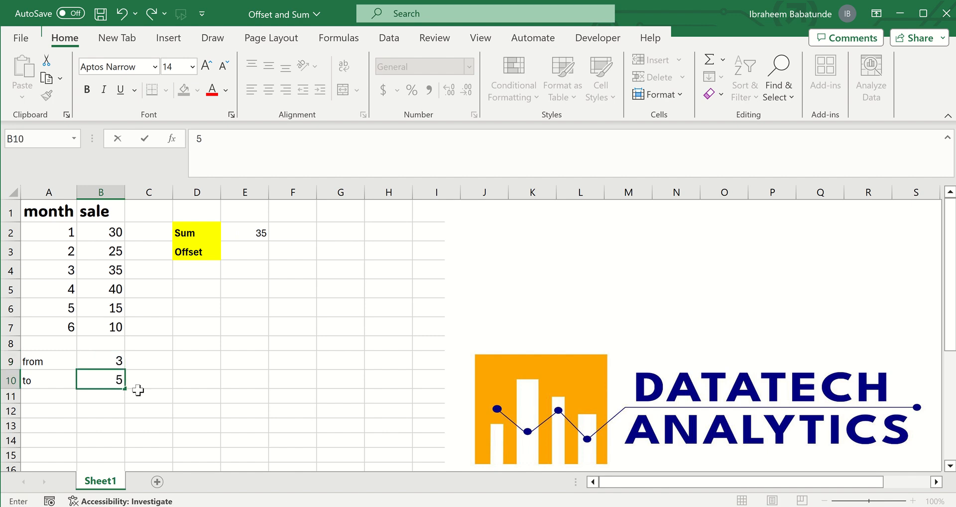
{"action": "left_click", "coordinate": [173, 404]}
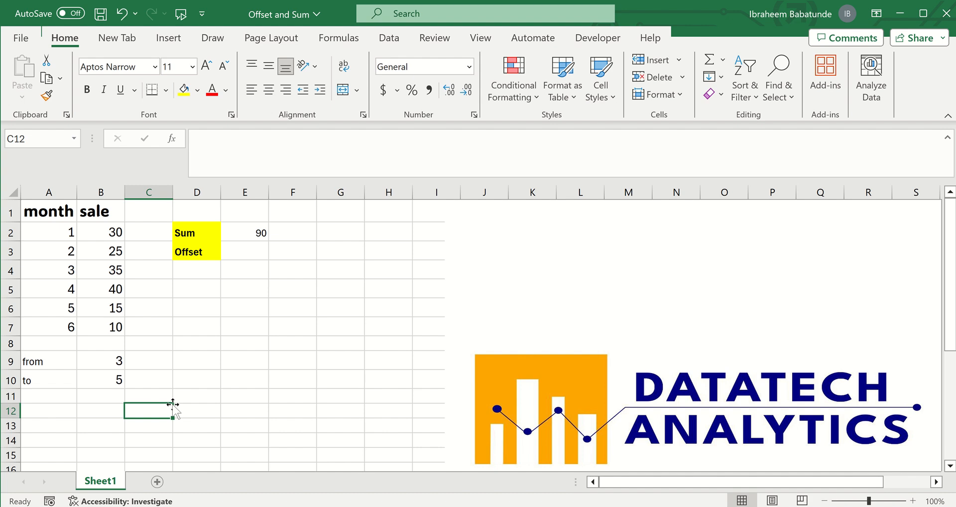
Set the from month in B9 to 2.
{"action": "left_click", "coordinate": [117, 359]}
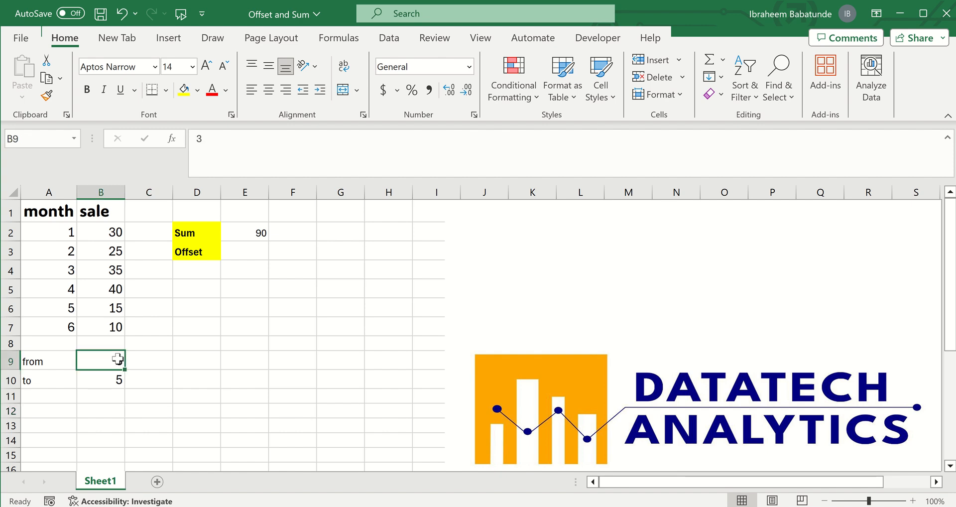
{"action": "type", "text": "2"}
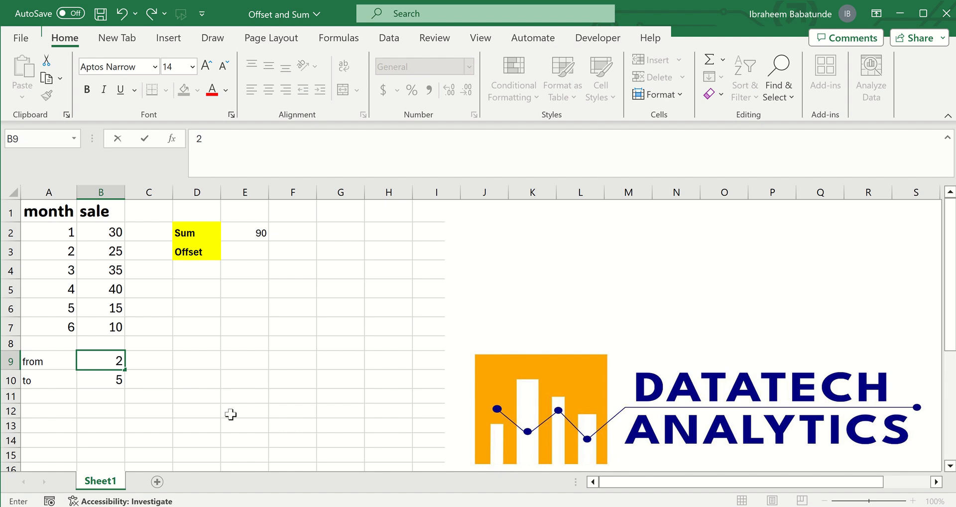
{"action": "left_click", "coordinate": [231, 414]}
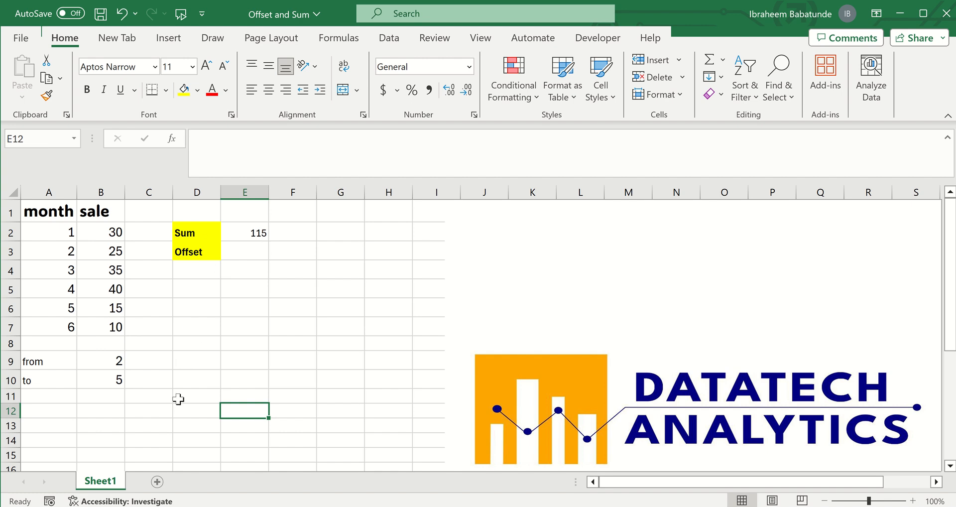
Enter an OFFSET formula in E3 that starts from B1 with 2 rows, 0 columns, a height of 4 and a width of 1.
{"action": "left_click", "coordinate": [256, 254]}
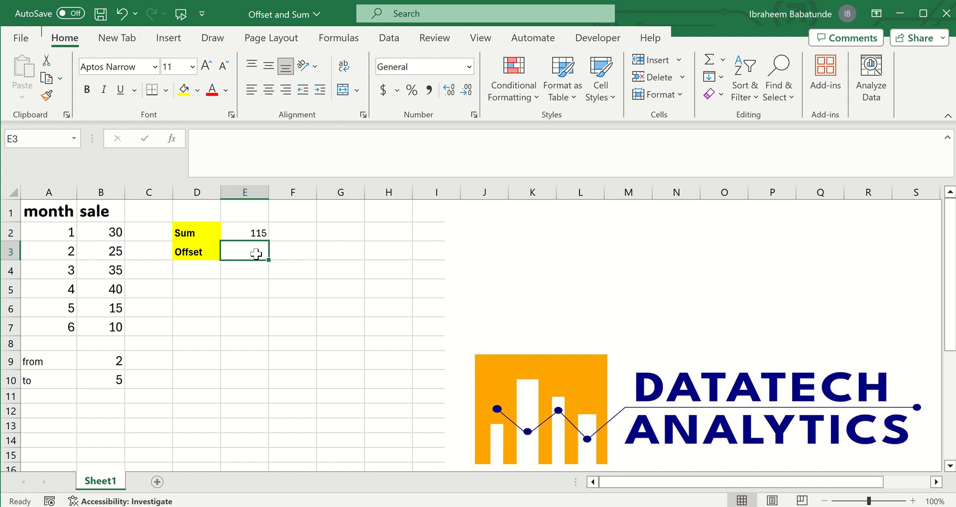
{"action": "type", "text": "=off"}
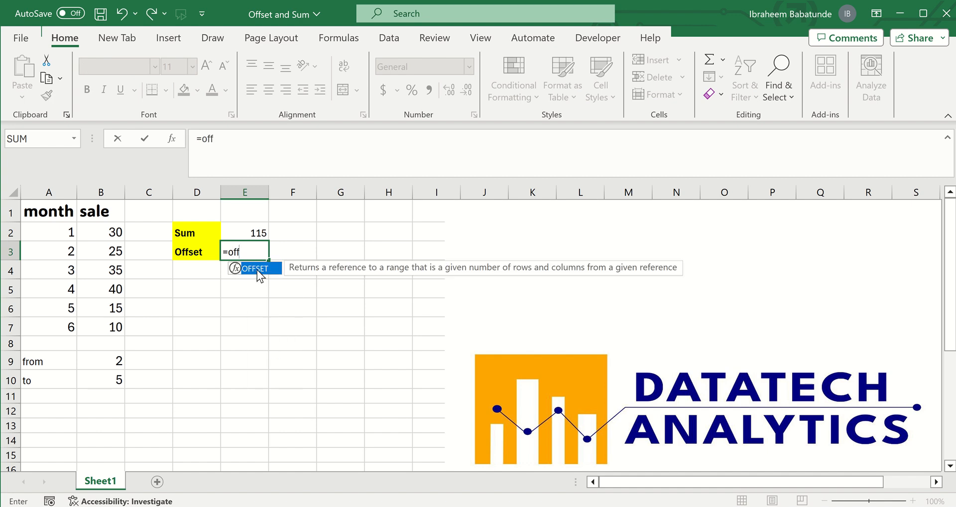
{"action": "double_click", "coordinate": [257, 269]}
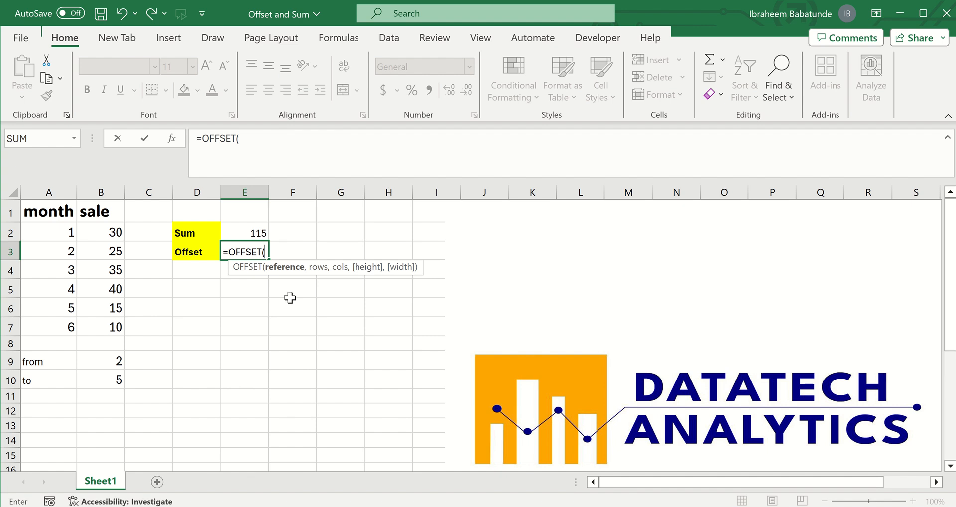
{"action": "left_click", "coordinate": [110, 213]}
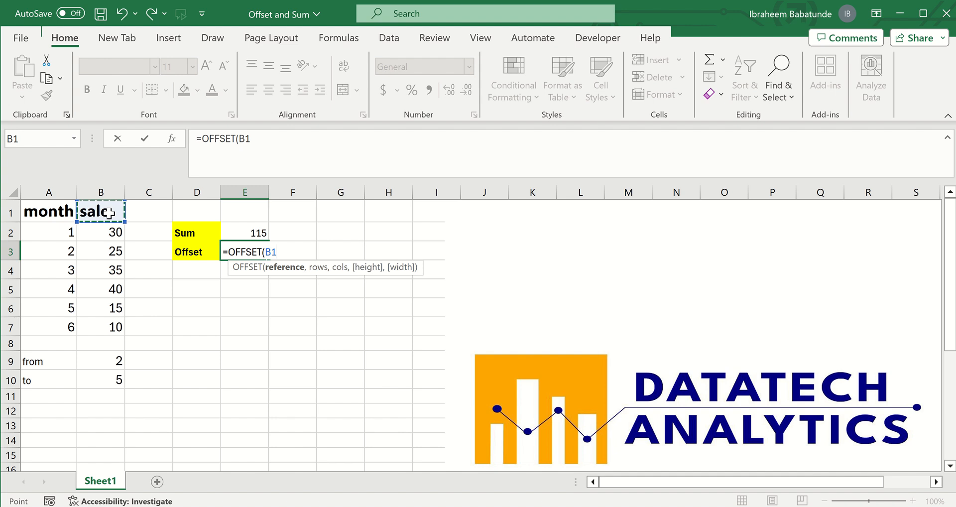
{"action": "type", "text": ","}
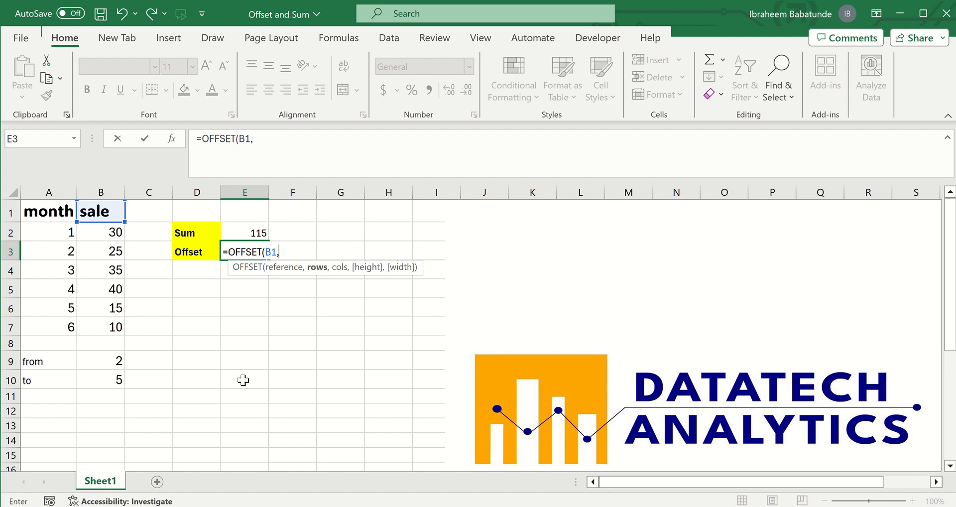
{"action": "type", "text": "2,"}
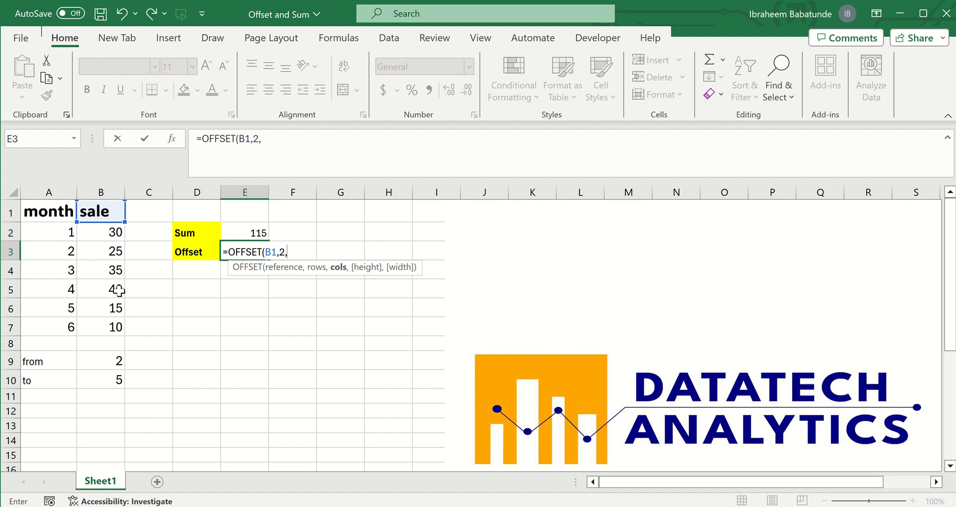
{"action": "type", "text": "0,"}
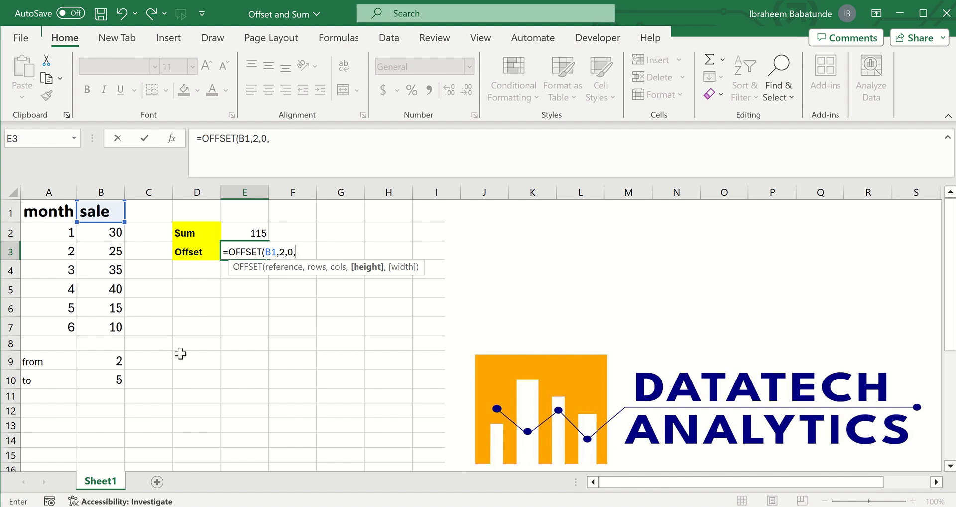
{"action": "type", "text": "4,"}
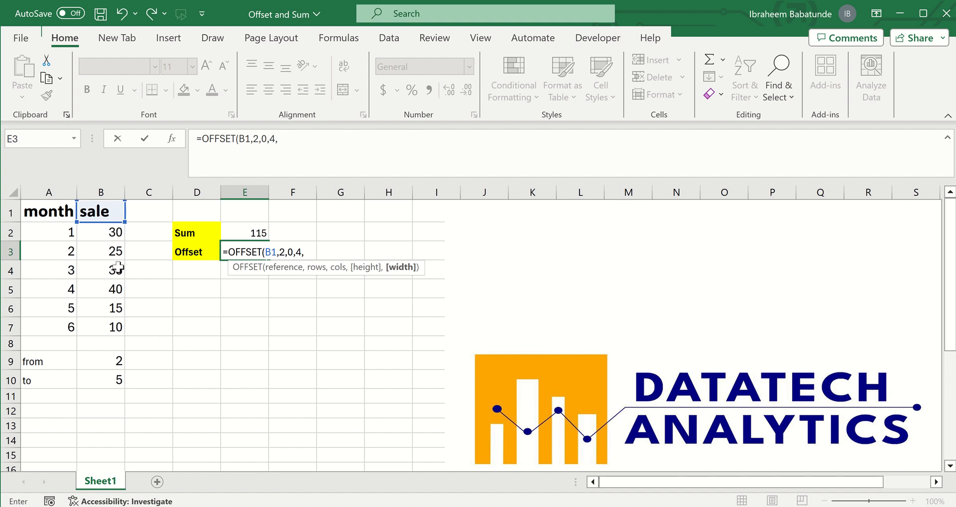
{"action": "type", "text": "1)"}
{"action": "key", "text": "Return"}
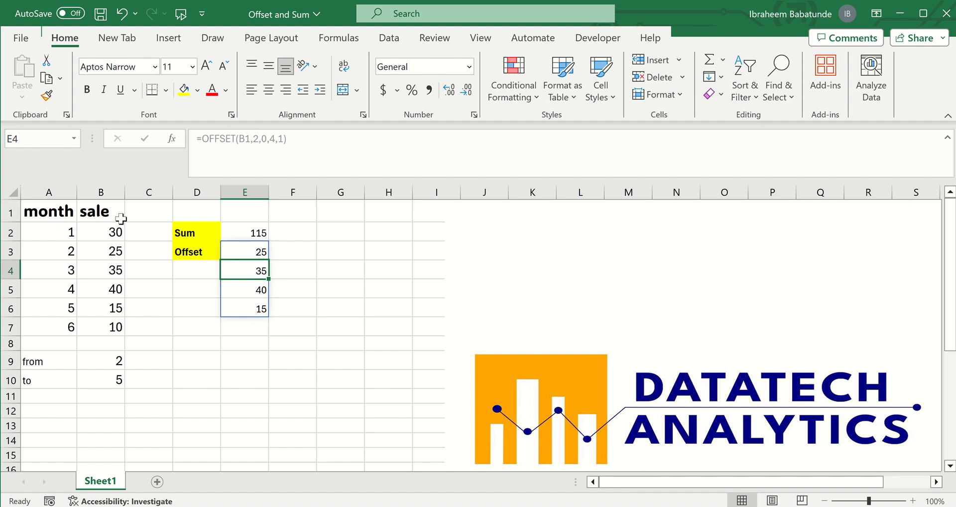
Wrap the OFFSET formula in E3 in a SUM function so it reads =SUM(OFFSET(B1,2,0,4,1)).
{"action": "left_click", "coordinate": [248, 252]}
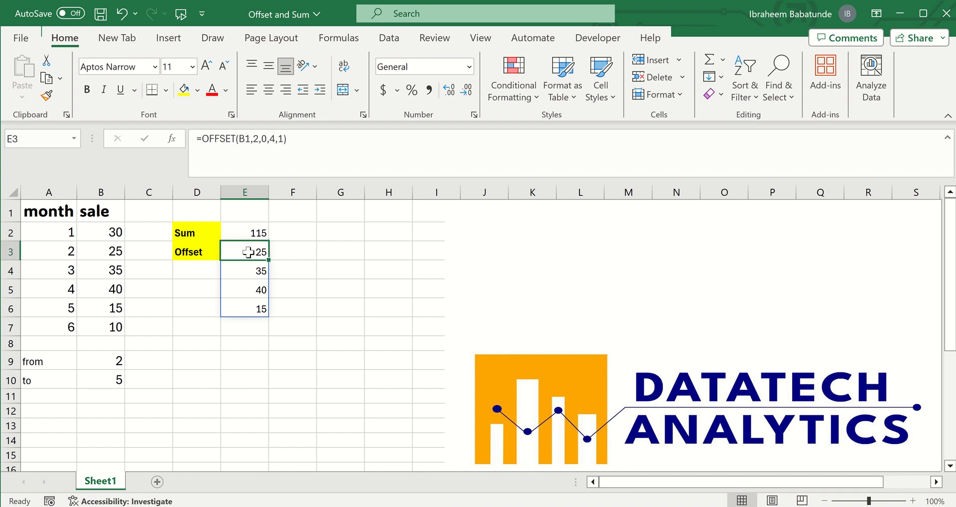
{"action": "left_click", "coordinate": [200, 140]}
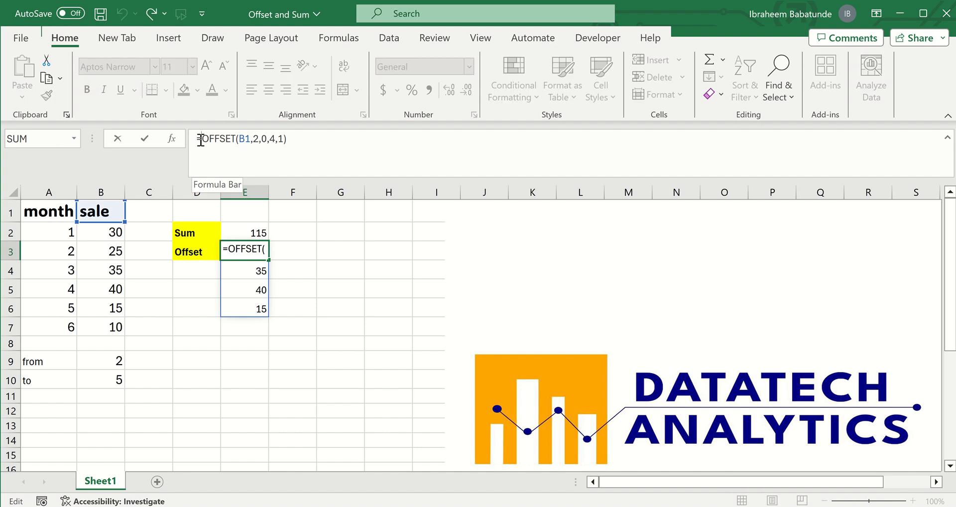
{"action": "type", "text": "Sum"}
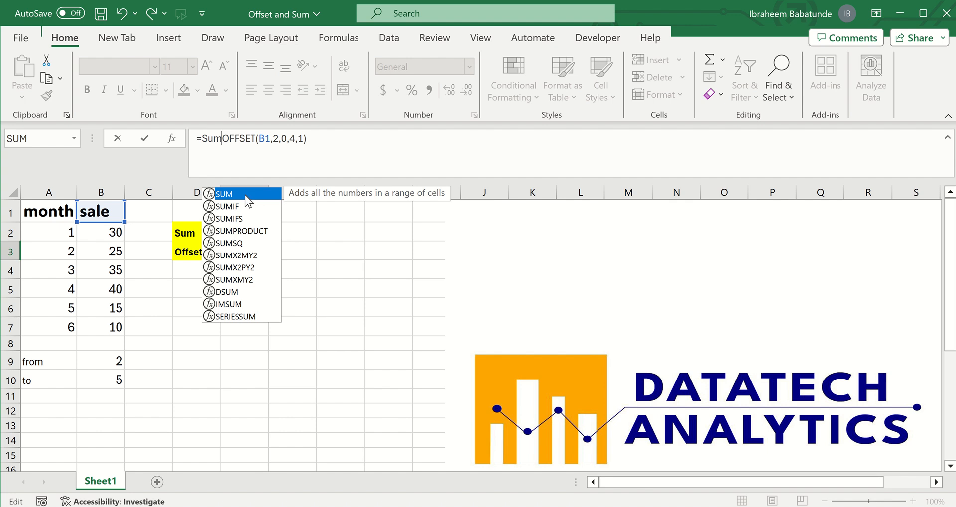
{"action": "double_click", "coordinate": [245, 195]}
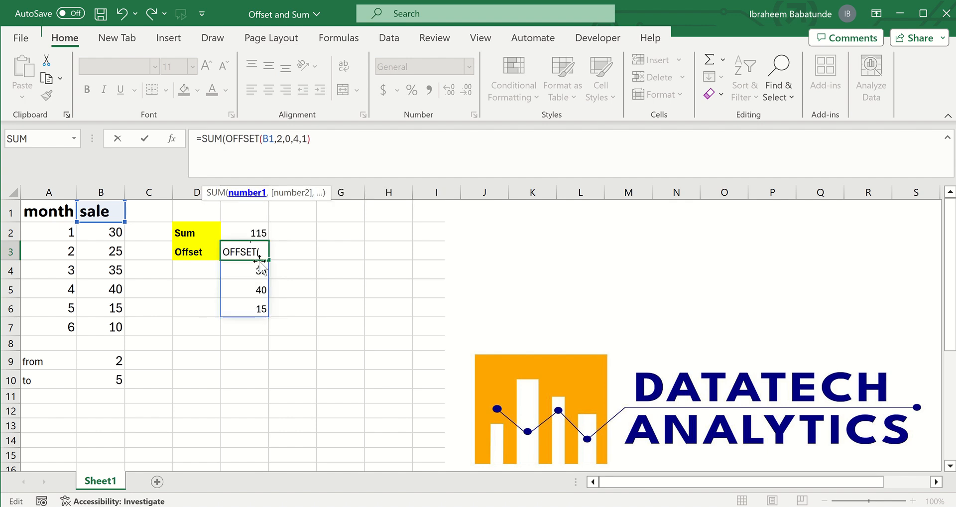
{"action": "left_click", "coordinate": [325, 140]}
{"action": "type", "text": ")"}
{"action": "key", "text": "Return"}
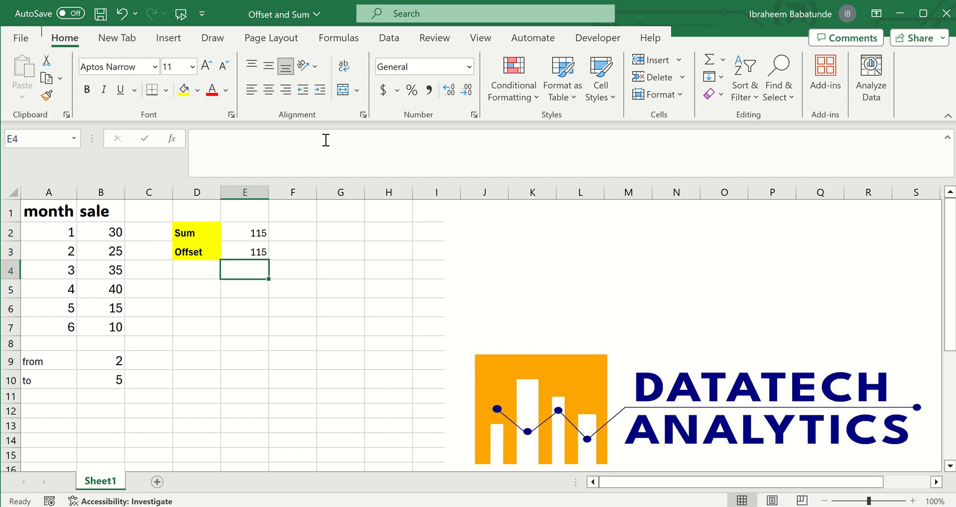
{"action": "mouse_move", "coordinate": [487, 3]}
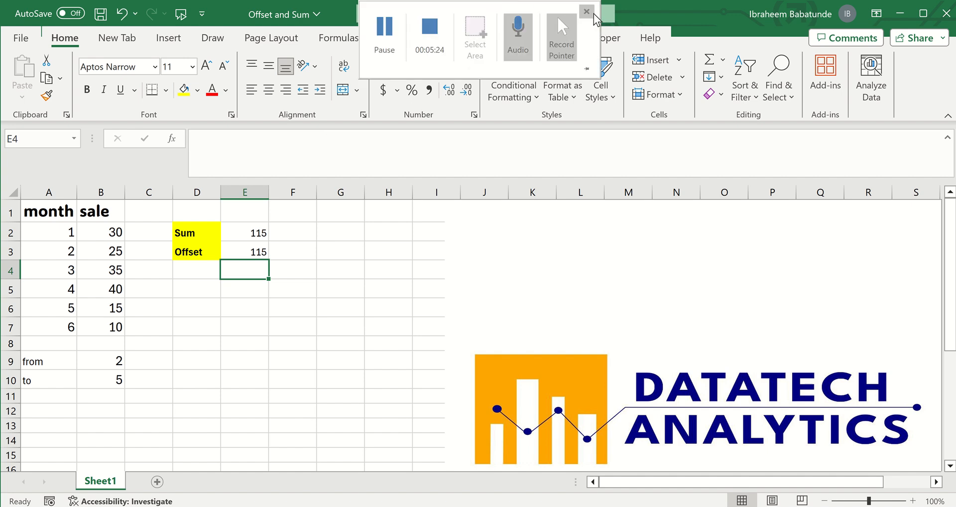